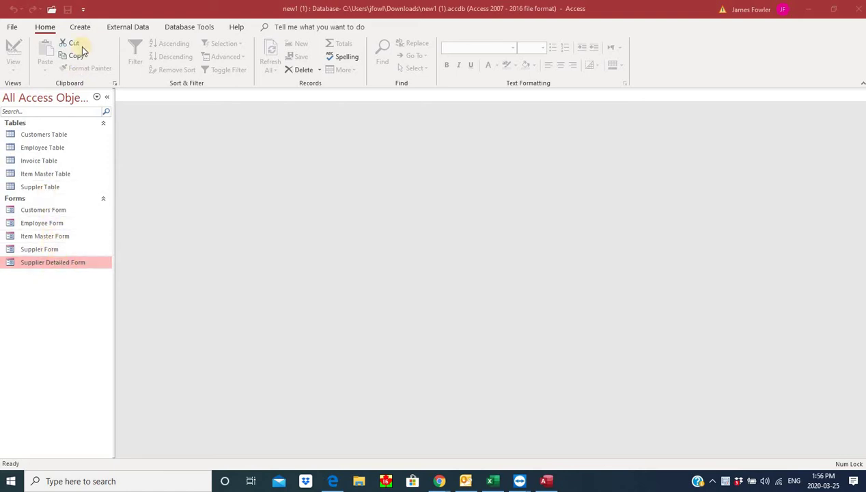
Open Relationships from Database Tools to view the Supplier–Item Master one-to-many link on Supplier ID
left_click(180, 28)
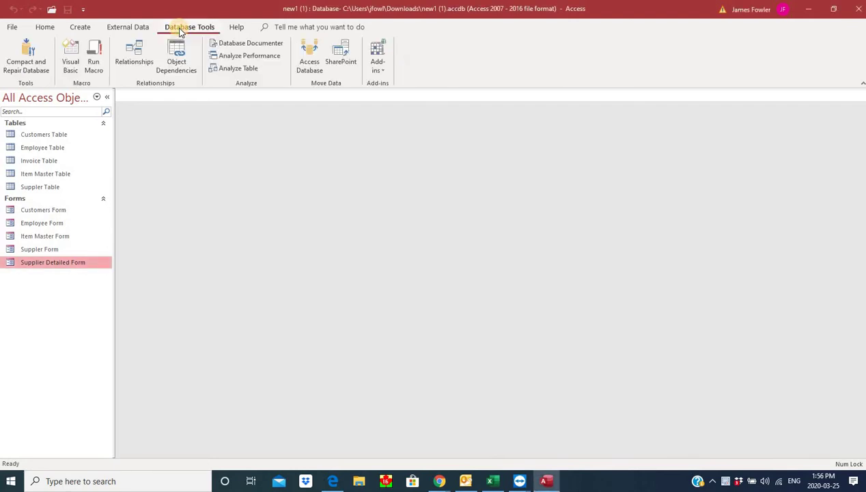
left_click(134, 58)
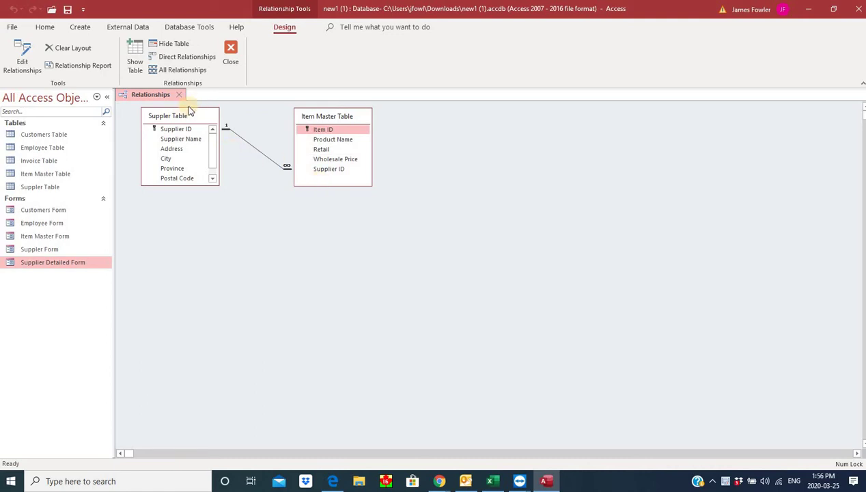
Close the Relationships window, then briefly view the Supplier Form's Sony record and close it
left_click(231, 55)
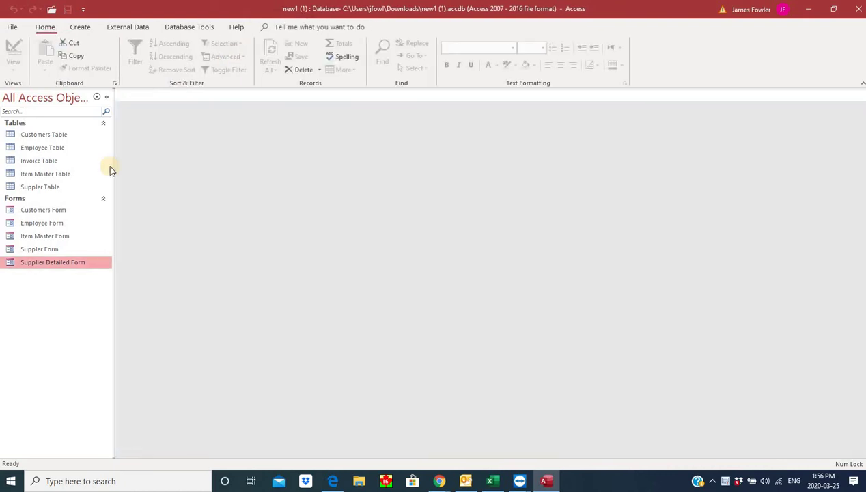
double_click(51, 249)
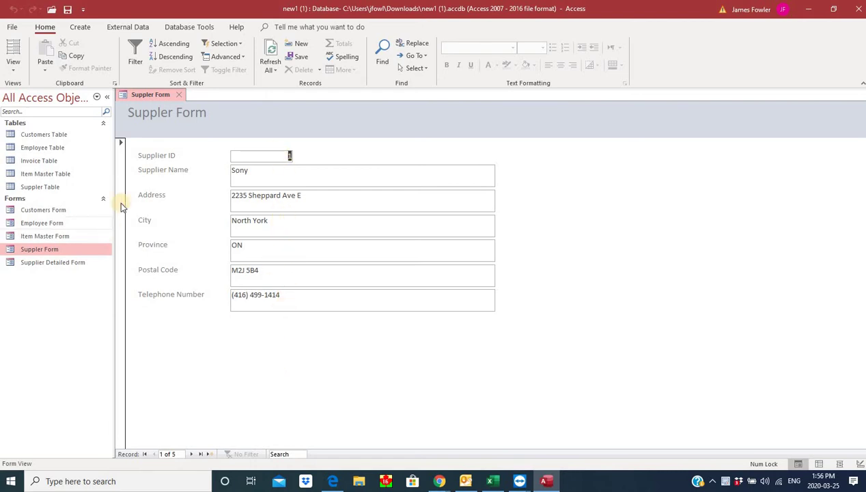
left_click(177, 94)
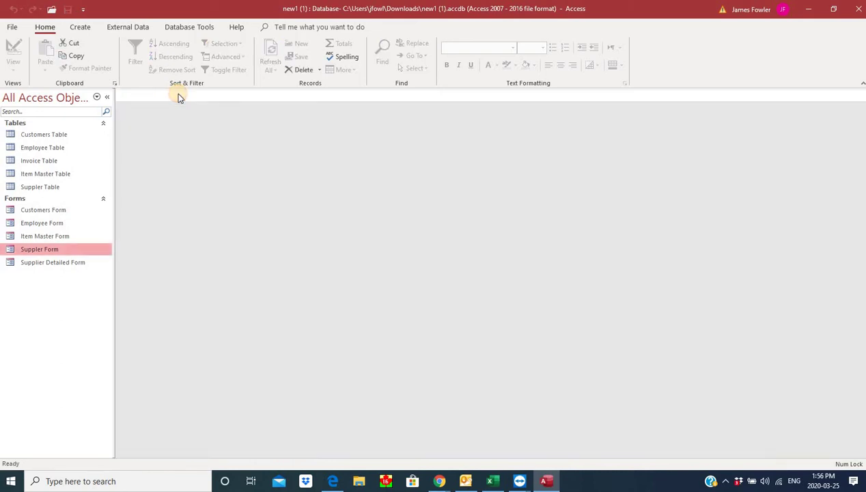
double_click(51, 237)
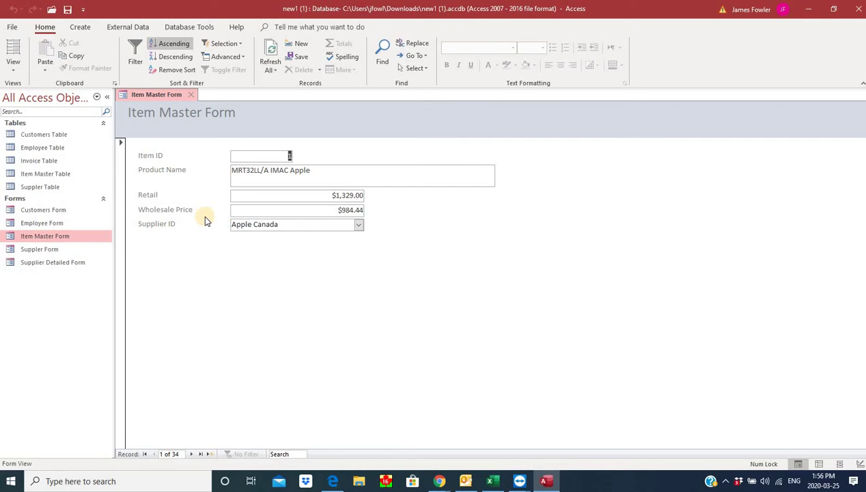
left_click(195, 95)
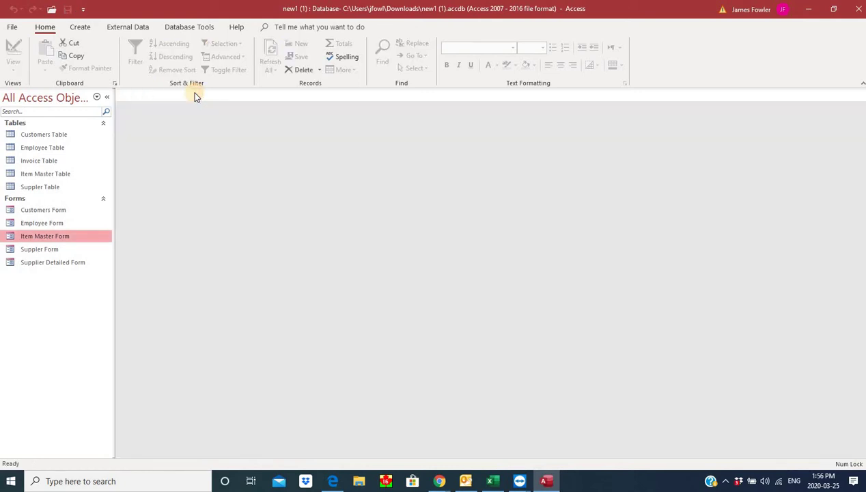
double_click(60, 264)
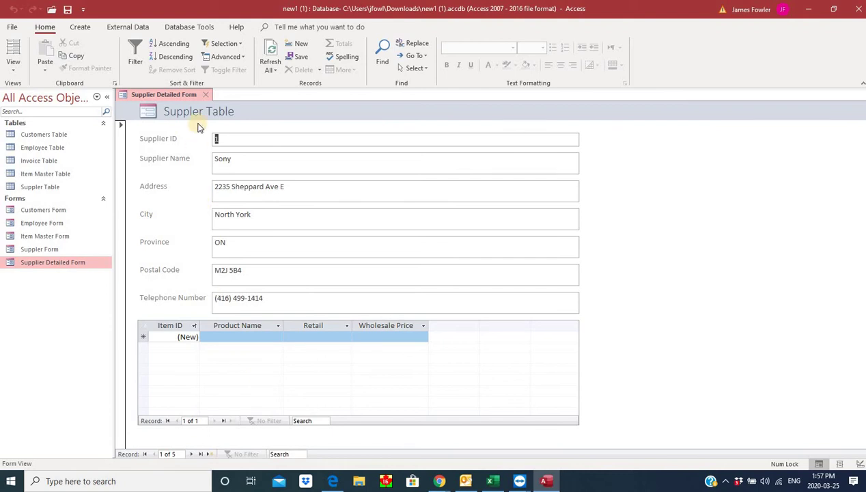
left_click(209, 95)
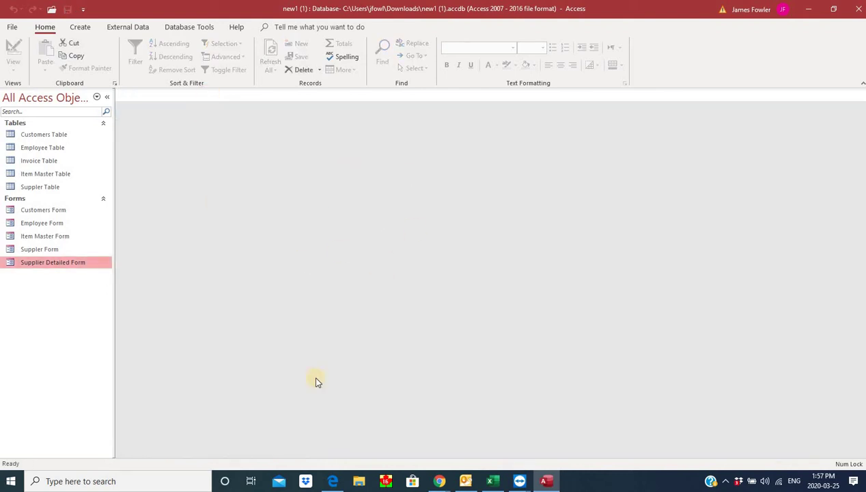
Open the Item Master Form and move to record 3's empty Supplier ID for the MRQY2LL/A iMac
double_click(64, 237)
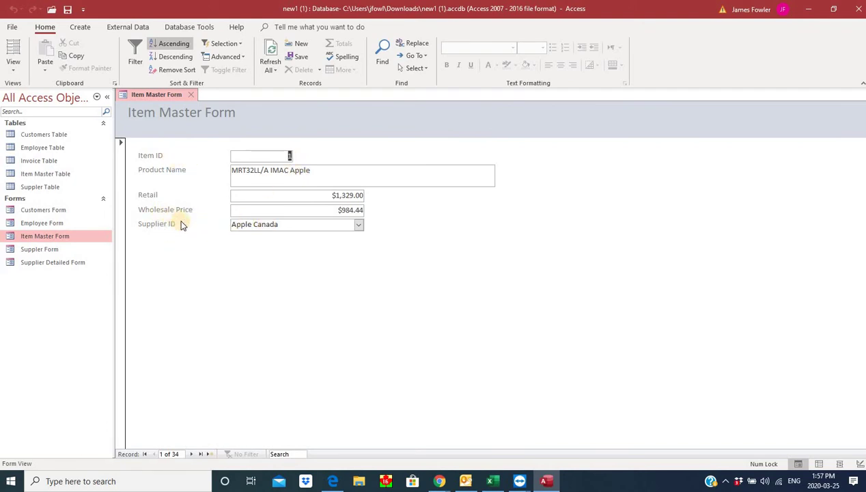
left_click(296, 220)
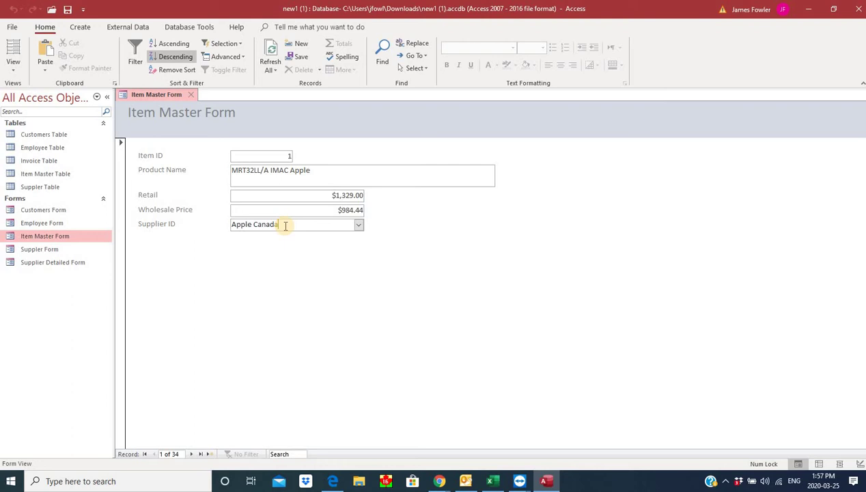
key("Tab")
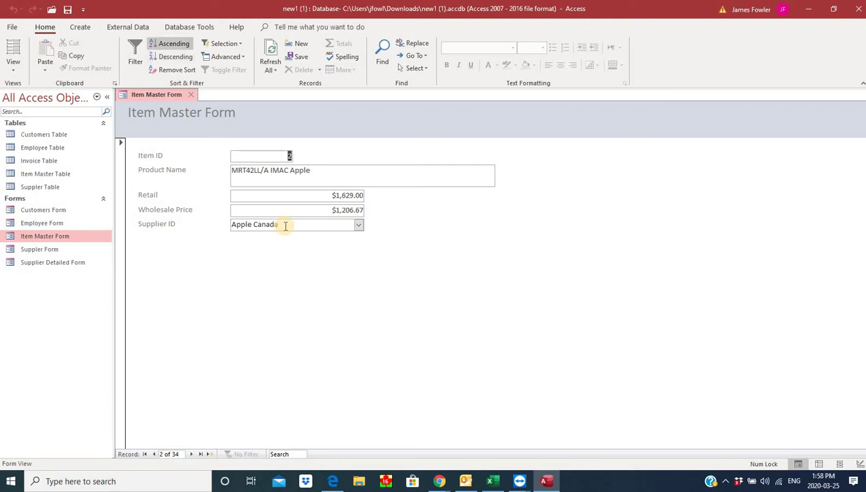
key("Tab")
key("Tab")
key("Tab")
key("Tab")
key("Tab")
key("Tab")
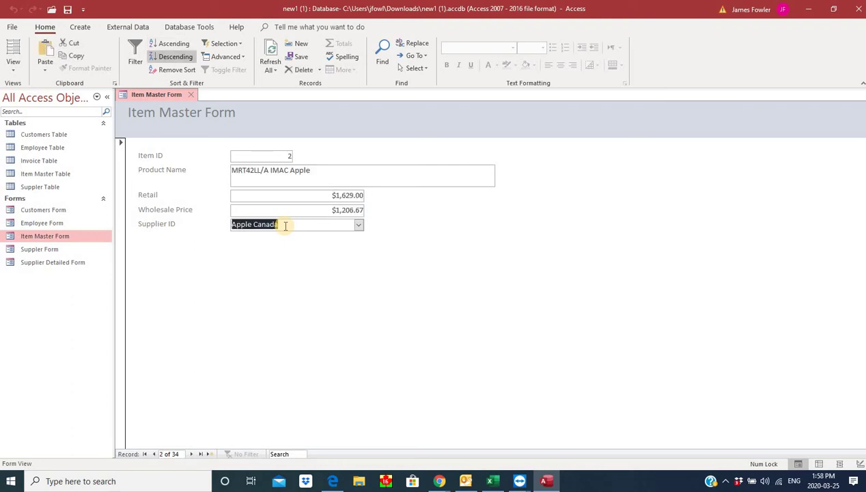
key("shift+Tab")
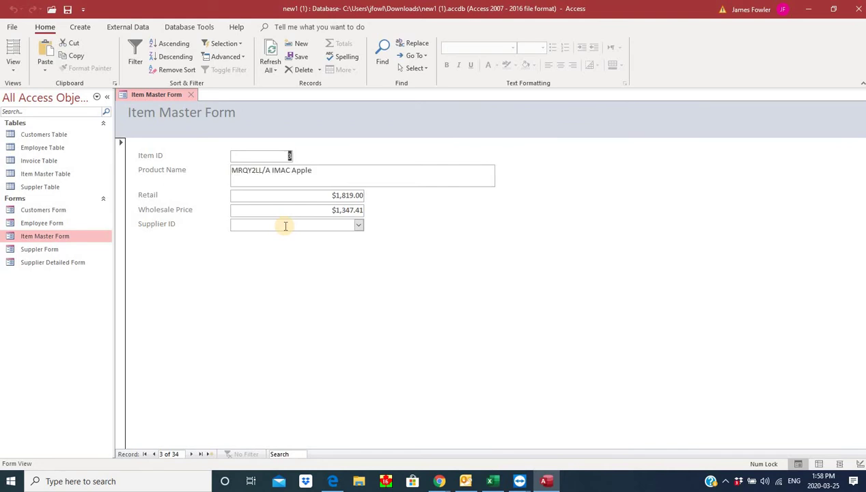
key("shift+Tab")
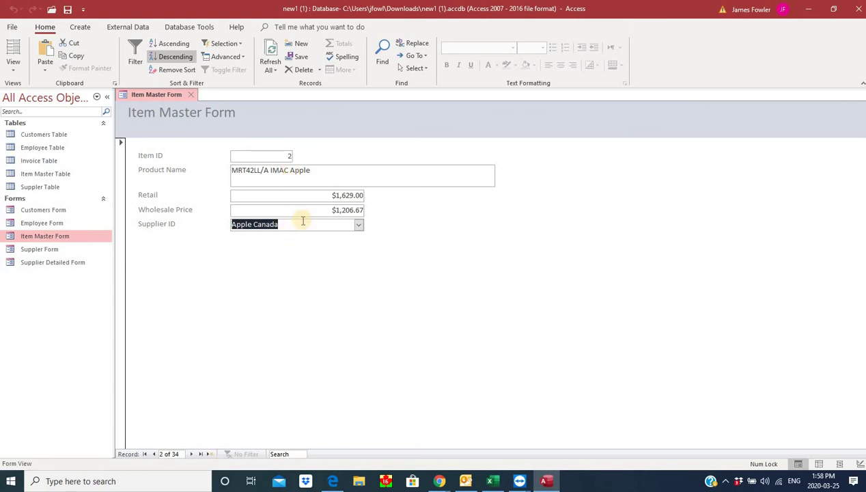
key("Tab")
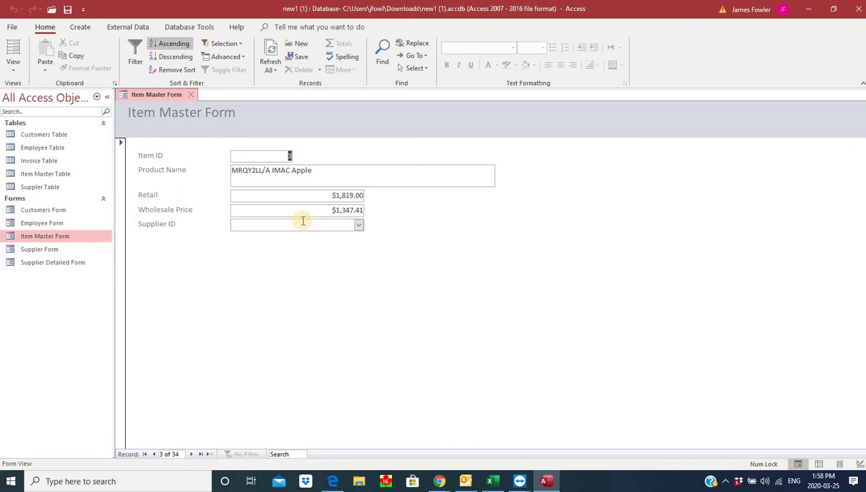
left_click(300, 221)
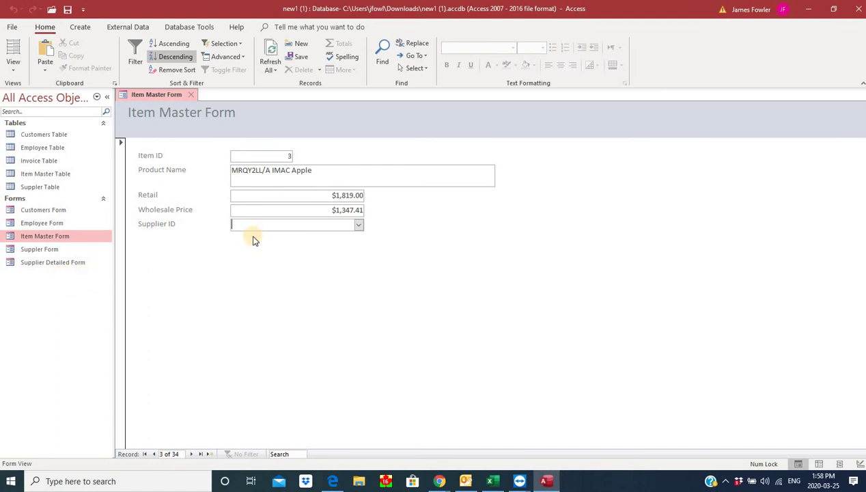
Fill in suppliers for records 3 through 13 using first-letter entries 'a' and 's'
type("apple Canada")
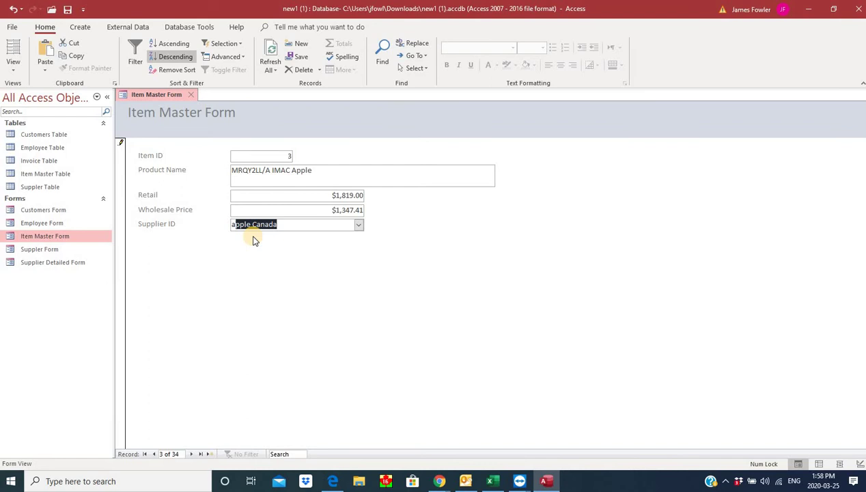
key("Tab")
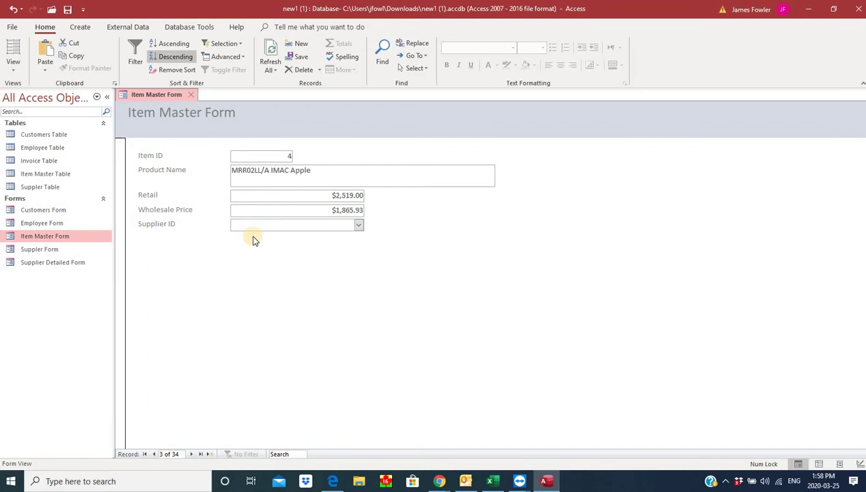
key("Tab")
key("Tab")
key("Tab")
key("Tab")
type("a")
key("Tab")
key("Tab")
key("Tab")
key("Tab")
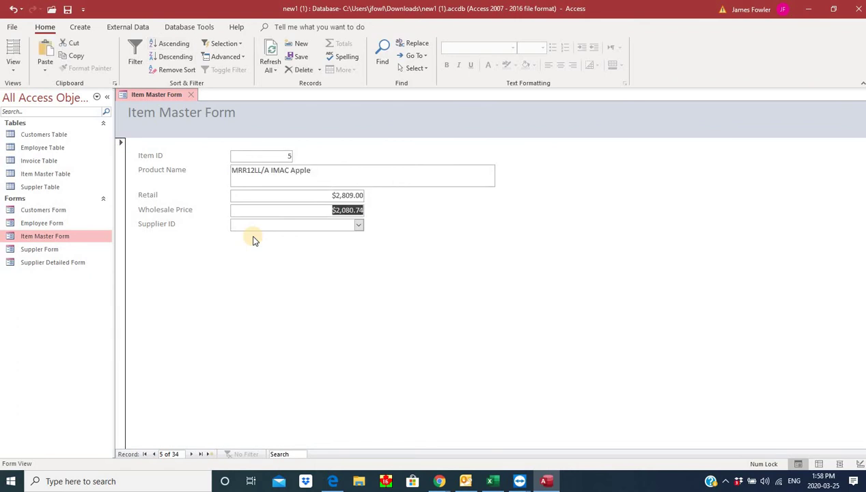
key("Tab")
type("a")
key("Tab")
key("Tab")
key("Tab")
key("Tab")
key("Tab")
type("a")
key("Tab")
key("Tab")
key("Tab")
key("Tab")
key("Tab")
type("a")
key("Tab")
key("Tab")
key("Tab")
key("Tab")
key("Tab")
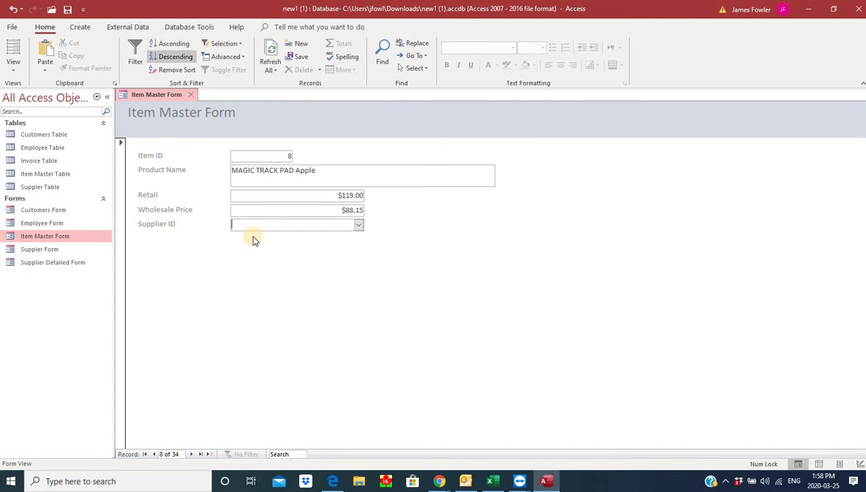
type("a")
key("Tab")
key("Tab")
key("Tab")
key("Tab")
key("Tab")
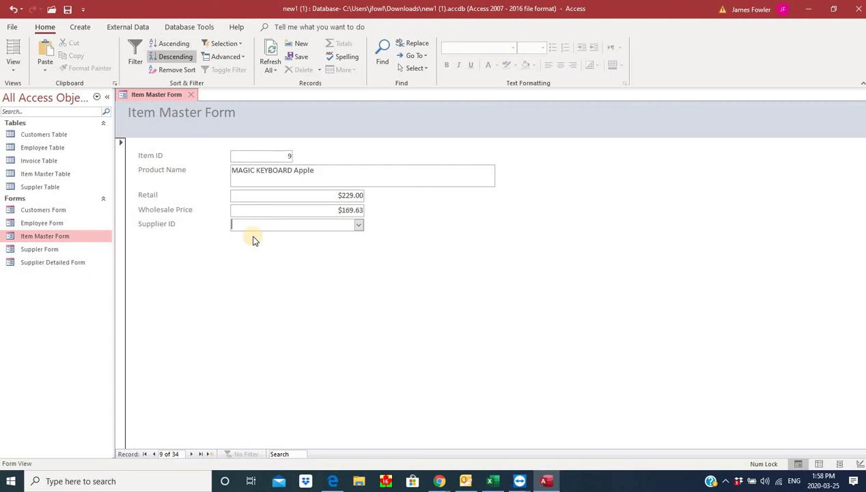
type("a")
key("Tab")
key("Tab")
key("Tab")
key("Tab")
key("Tab")
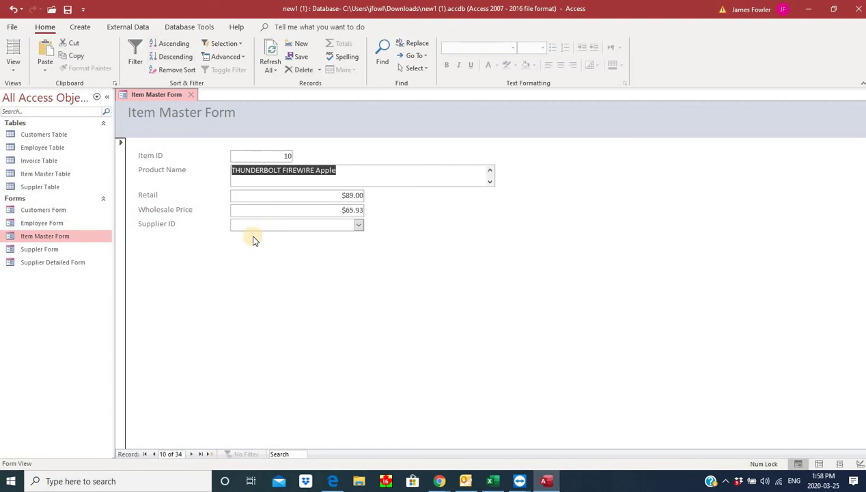
type("a")
key("Tab")
key("Tab")
key("Tab")
key("Tab")
key("Tab")
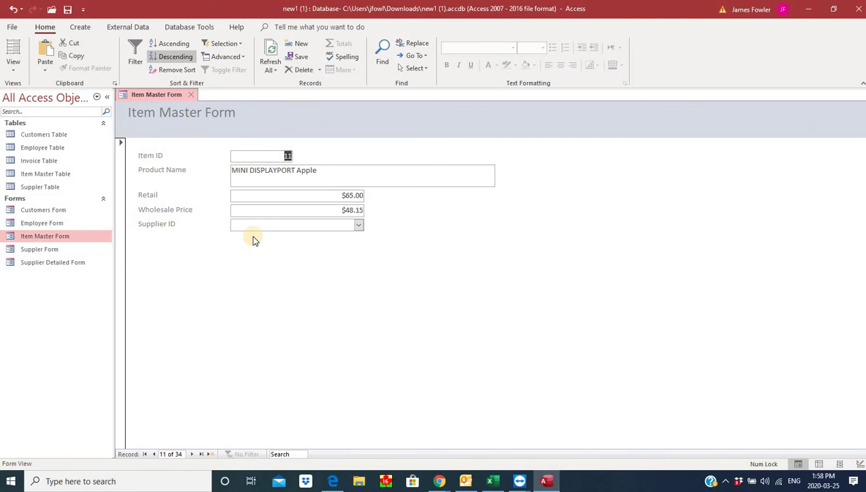
type("a")
key("Tab")
key("Tab")
key("Tab")
key("Tab")
key("Tab")
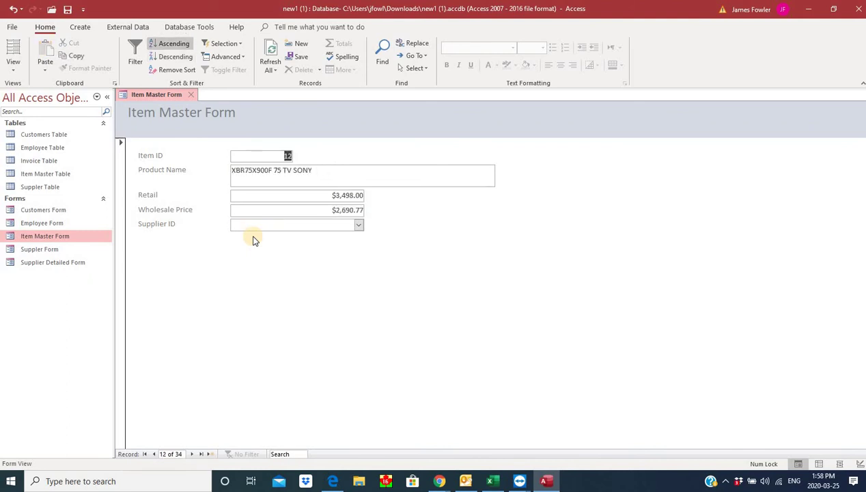
type("sharp Electronics Canada")
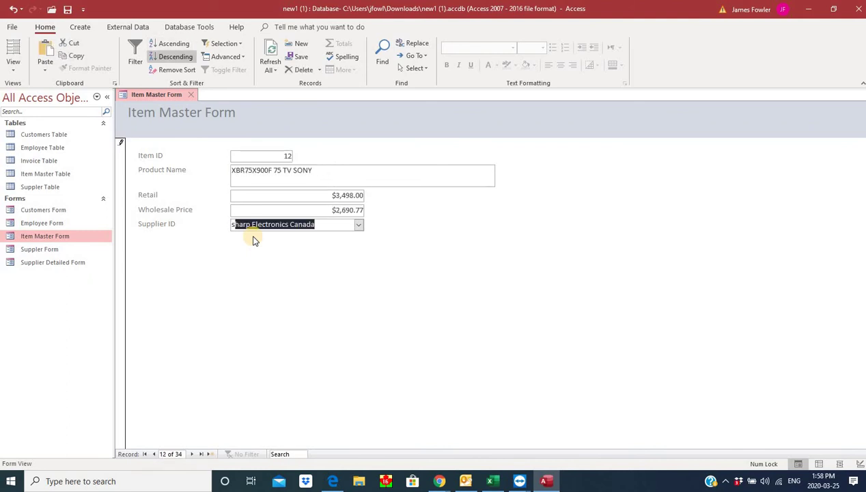
key("Tab")
key("Tab")
key("Tab")
key("Tab")
key("Tab")
type("s")
key("Tab")
key("Tab")
key("Tab")
key("Tab")
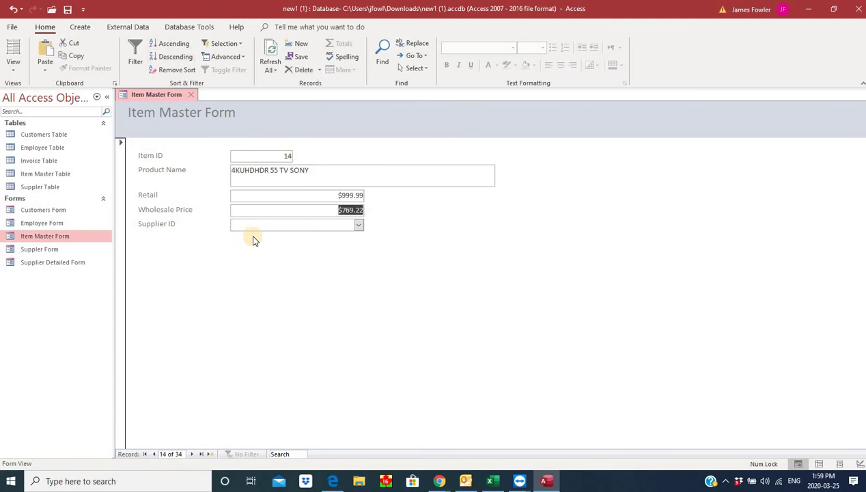
Assign Sony to item 14 and Sharp Electronics Canada to items 15 through 27
left_click(361, 227)
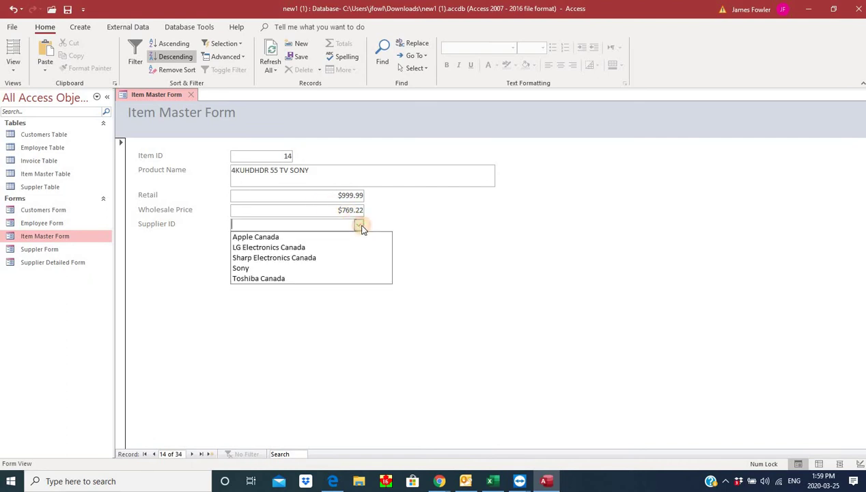
left_click(315, 269)
key("Tab")
key("Tab")
key("Tab")
key("Tab")
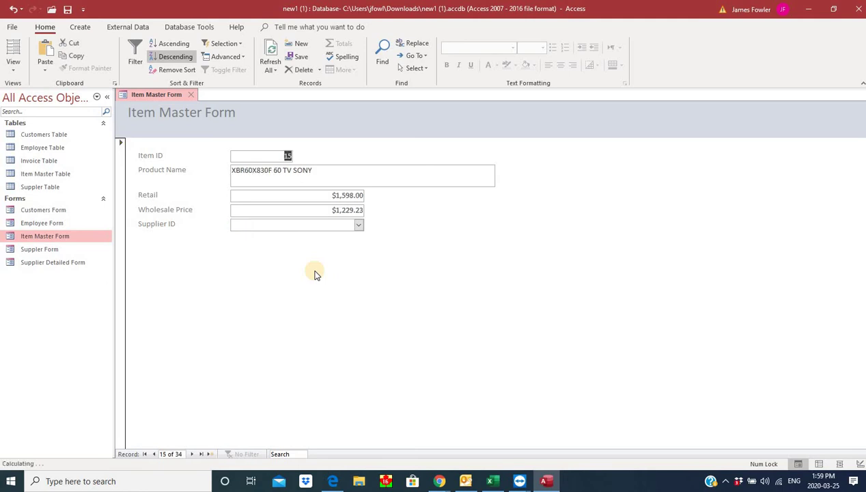
key("Tab")
type("s")
key("Tab")
key("Tab")
key("Tab")
key("Tab")
key("Tab")
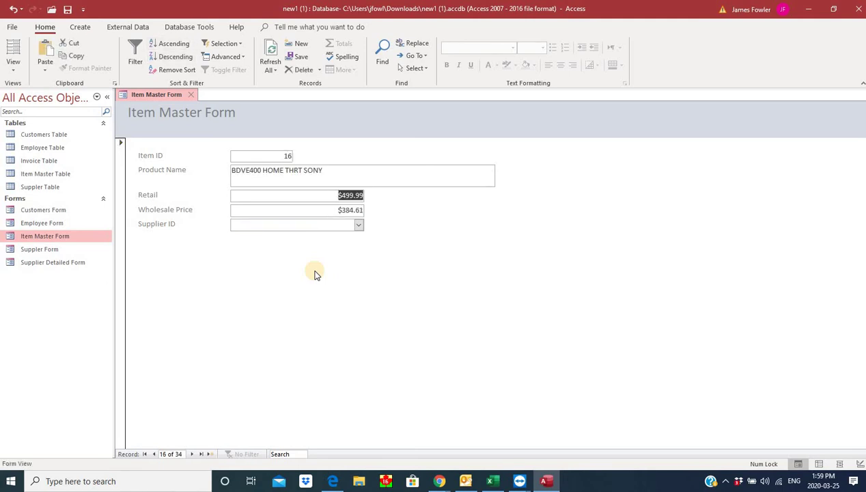
type("s")
key("Tab")
key("Tab")
key("Tab")
key("Tab")
key("Tab")
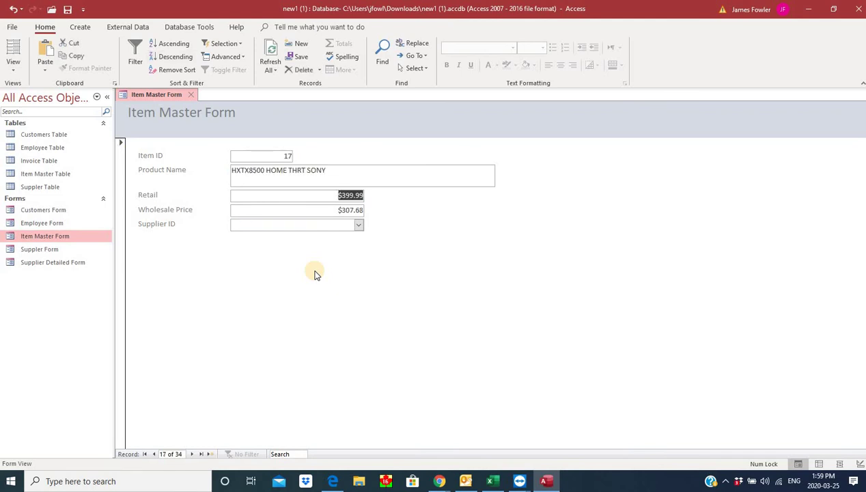
type("s")
key("Tab")
key("Tab")
key("Tab")
key("Tab")
key("Tab")
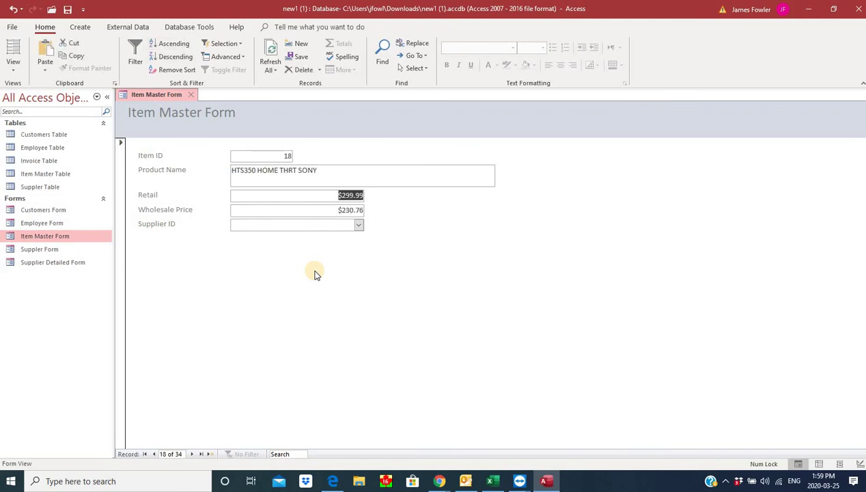
type("s")
key("Tab")
key("Tab")
key("Tab")
key("Tab")
key("Tab")
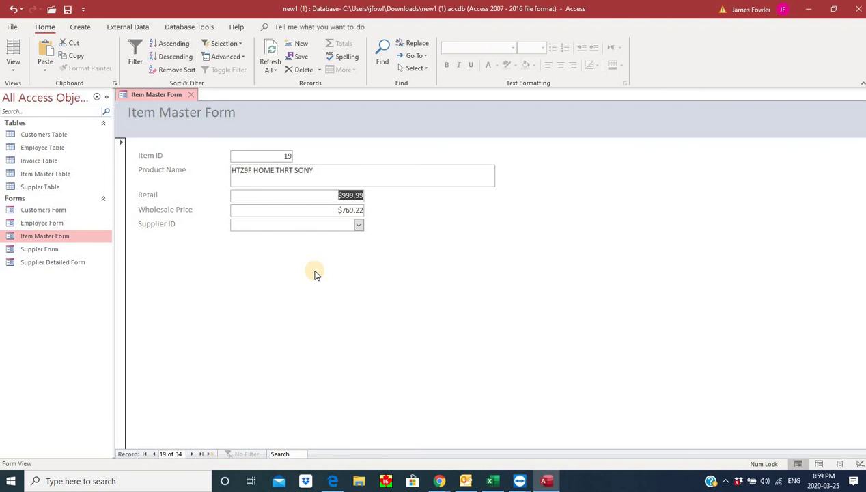
type("s")
key("Tab")
key("Tab")
key("Tab")
key("Tab")
key("Tab")
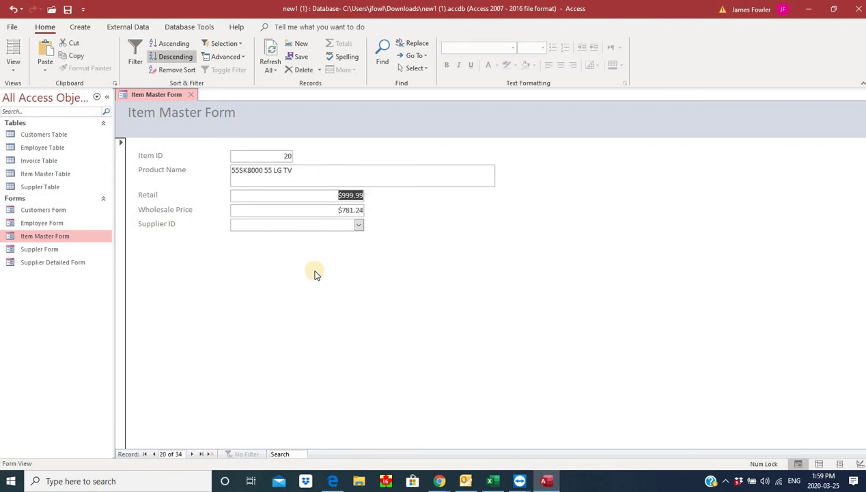
type("s")
key("Tab")
key("Tab")
key("Tab")
key("Tab")
key("Tab")
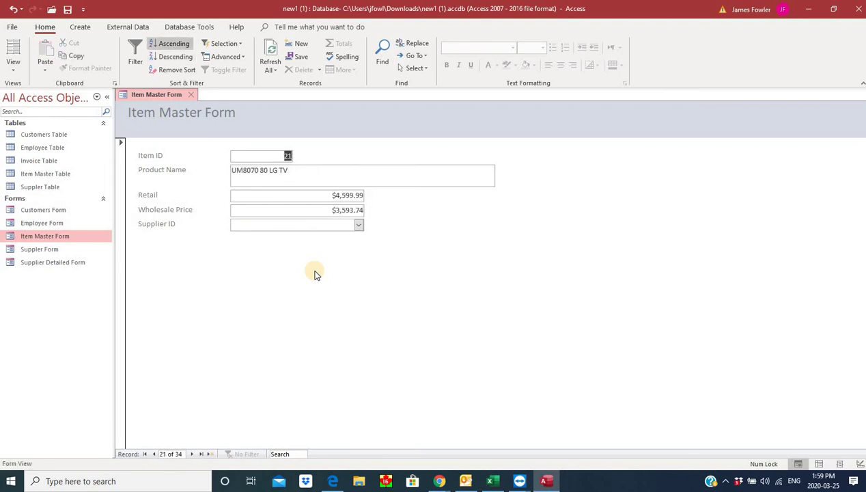
type("s")
key("Tab")
key("Tab")
key("Tab")
key("Tab")
key("Tab")
type("s")
key("Tab")
key("Tab")
key("Tab")
key("Tab")
key("Tab")
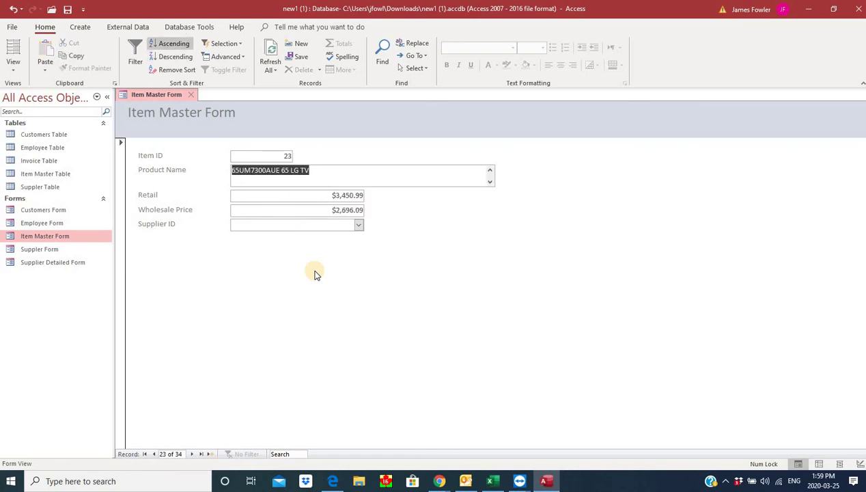
type("s")
key("Tab")
key("Tab")
key("Tab")
key("Tab")
key("Tab")
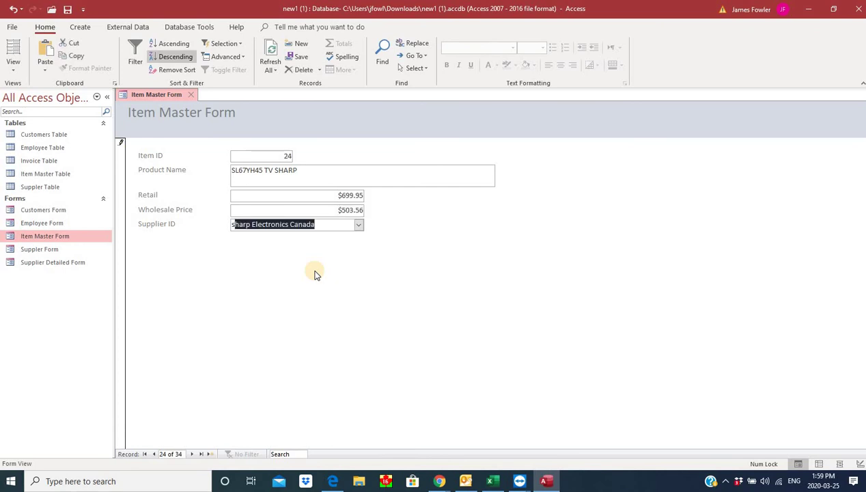
key("Tab")
key("Tab")
key("Tab")
key("Tab")
key("Tab")
key("Tab")
key("Tab")
key("Tab")
key("Tab")
key("Tab")
key("Tab")
key("Tab")
key("Tab")
key("Tab")
key("Tab")
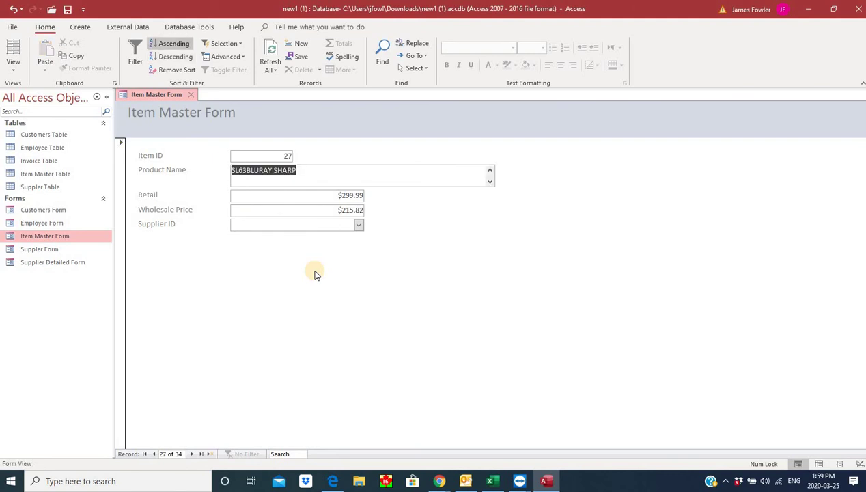
type("s")
key("Tab")
key("Tab")
key("Tab")
key("Tab")
key("Tab")
type("s")
Assign Toshiba Canada as the supplier for the remaining items through item 34
key("Tab")
key("Tab")
key("Tab")
key("Tab")
key("Tab")
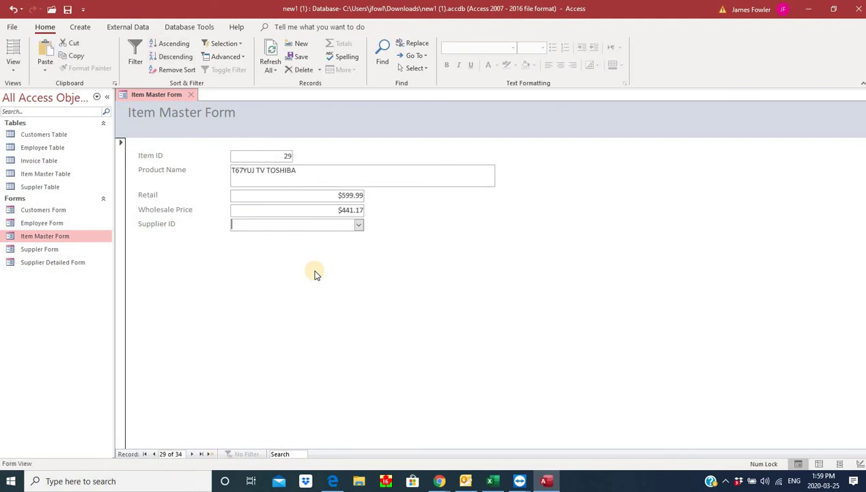
type("t")
key("Tab")
key("Tab")
key("Tab")
key("Tab")
key("Tab")
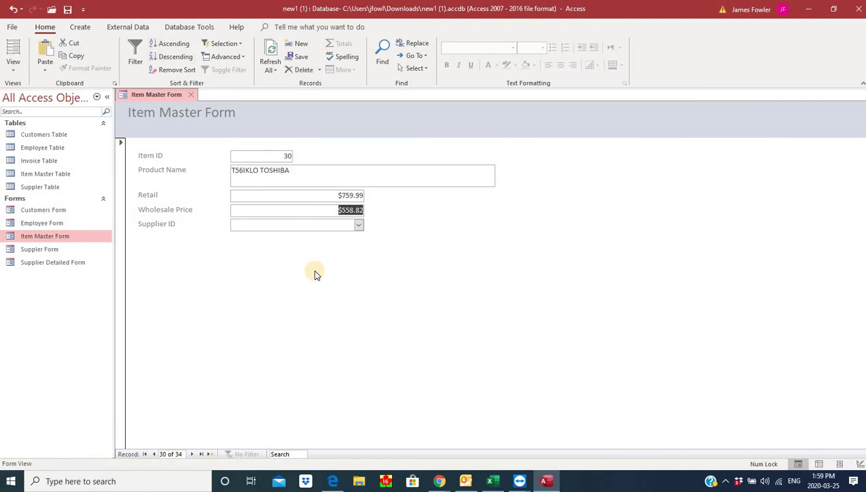
type("t")
key("Tab")
key("Tab")
key("Tab")
key("Tab")
key("Tab")
type("t")
key("Tab")
key("Tab")
key("Tab")
key("Tab")
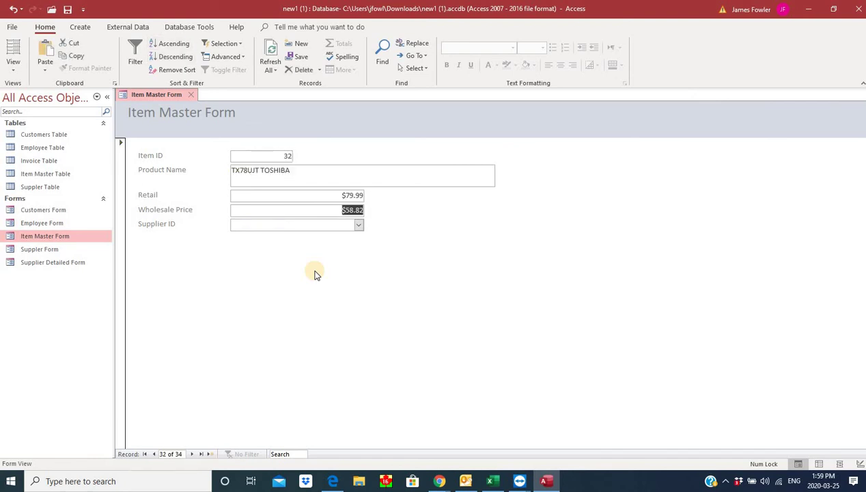
key("Tab")
type("t")
key("Tab")
key("Tab")
key("Tab")
key("Tab")
key("Tab")
type("t")
key("Tab")
key("Tab")
key("Tab")
key("Tab")
key("Tab")
type("t")
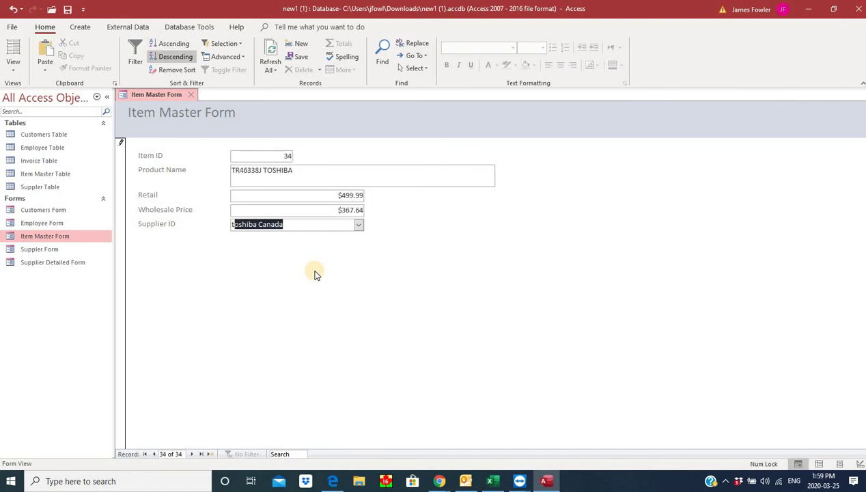
key("Tab")
key("Tab")
key("Tab")
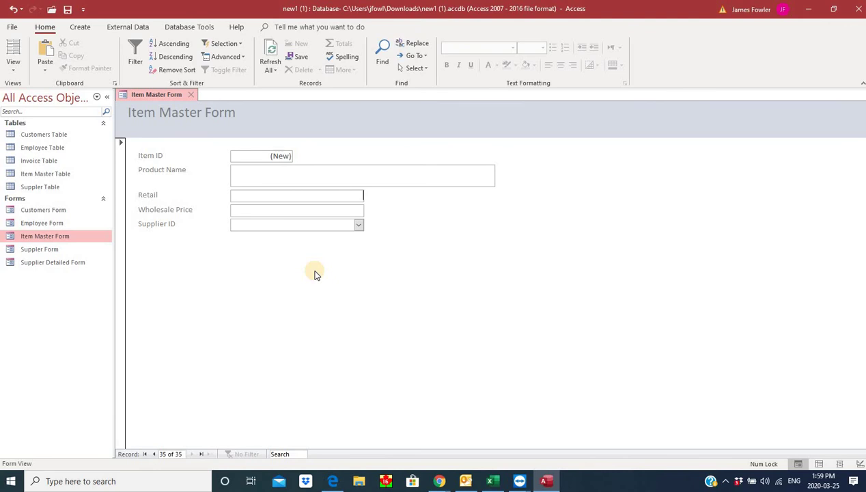
Return to record 34, save the Item Master Form, and close it
key("shift+Tab")
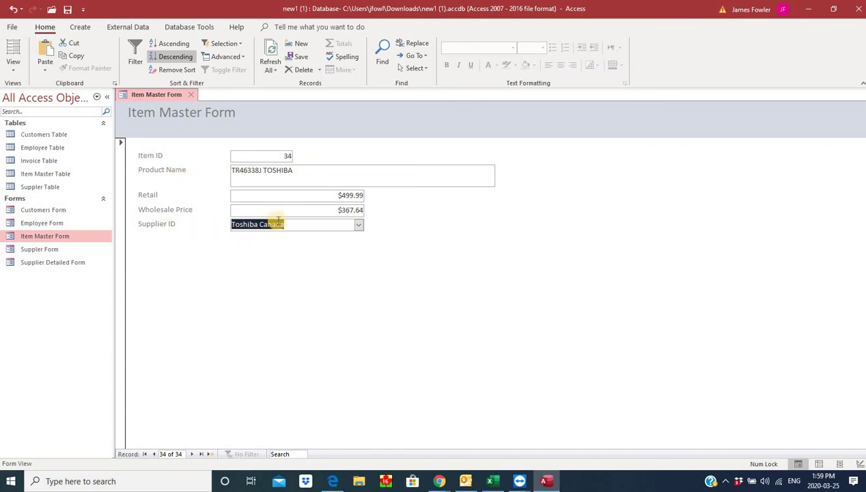
right_click(149, 95)
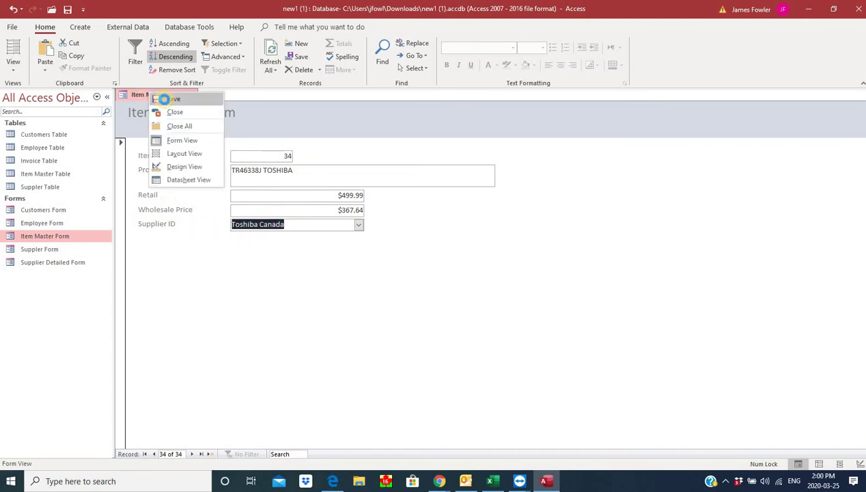
left_click(164, 99)
left_click(191, 95)
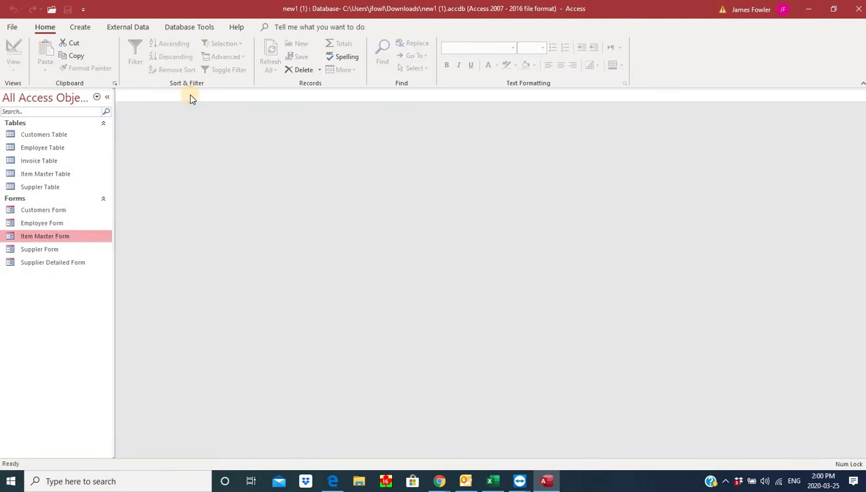
Open the Supplier Detailed Form on Sony's record with its 8 linked products listed
double_click(57, 264)
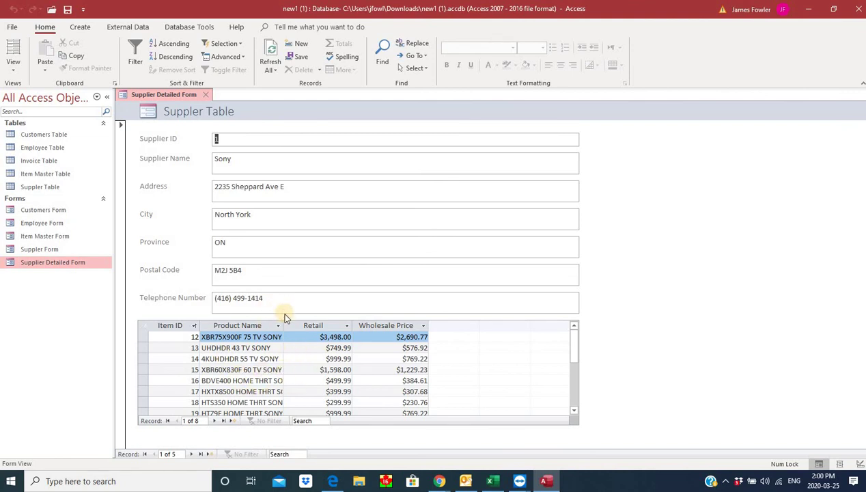
Widen the subform's Product Name and Wholesale Price columns, then Tab to the first product's Retail price
left_click_drag(284, 326, 320, 326)
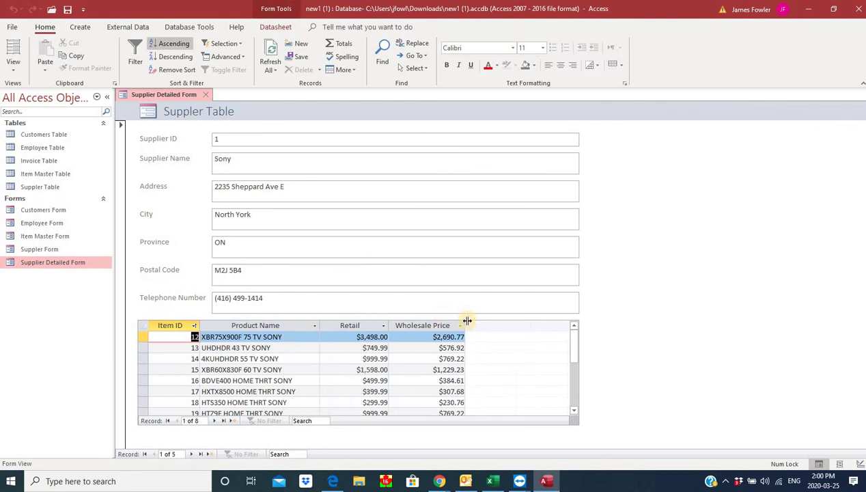
left_click_drag(465, 320, 518, 322)
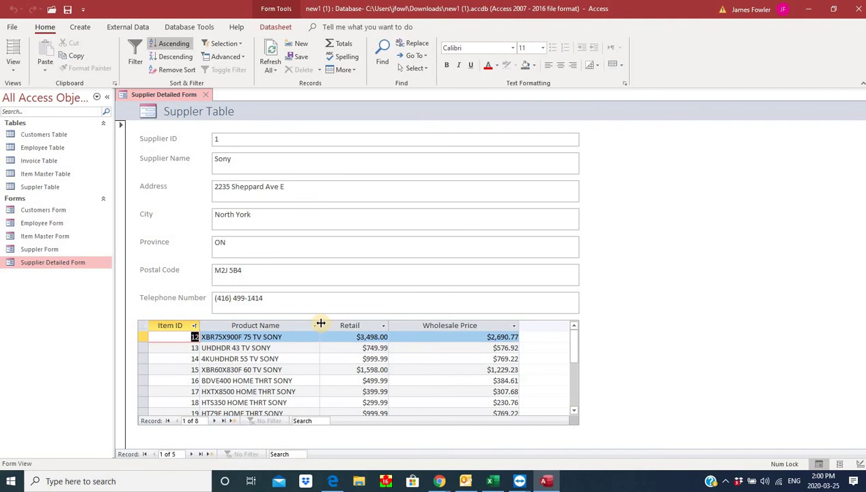
left_click_drag(321, 323, 354, 323)
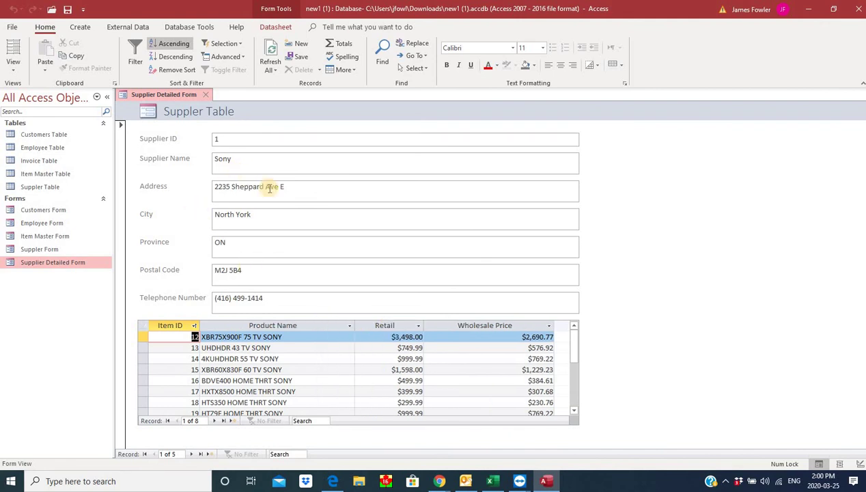
left_click(308, 134)
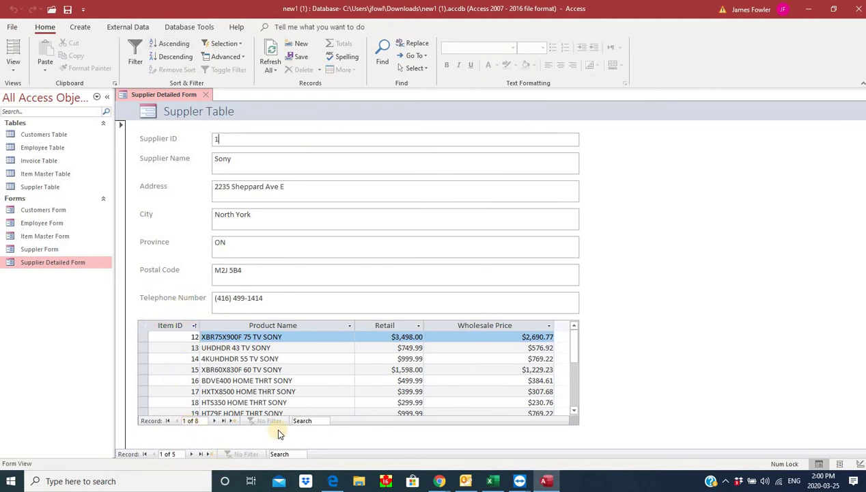
key("Tab")
key("Tab")
key("Tab")
key("Tab")
key("Tab")
key("Tab")
key("Tab")
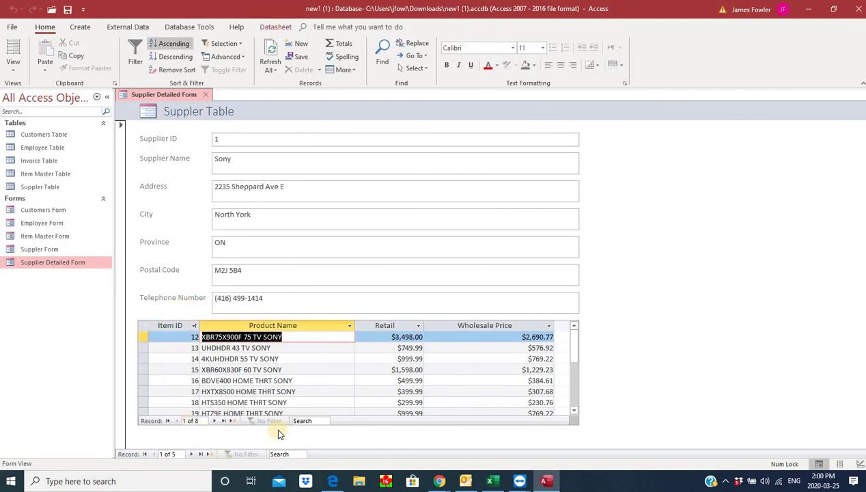
key("Tab")
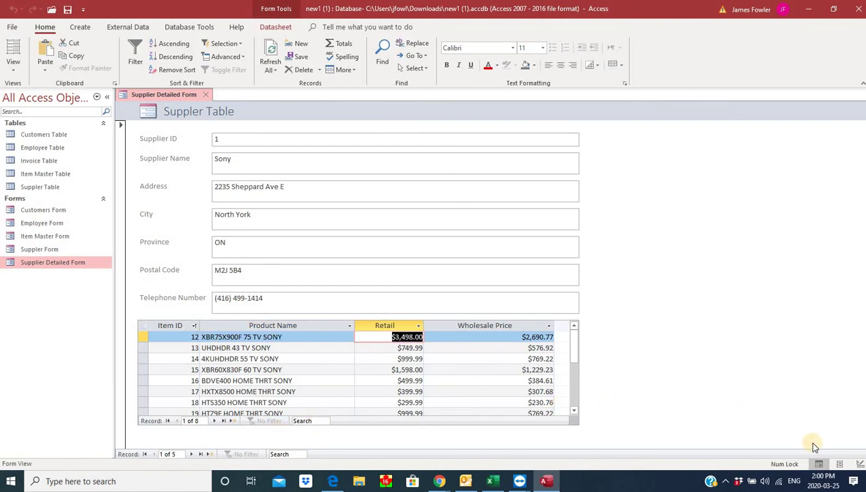